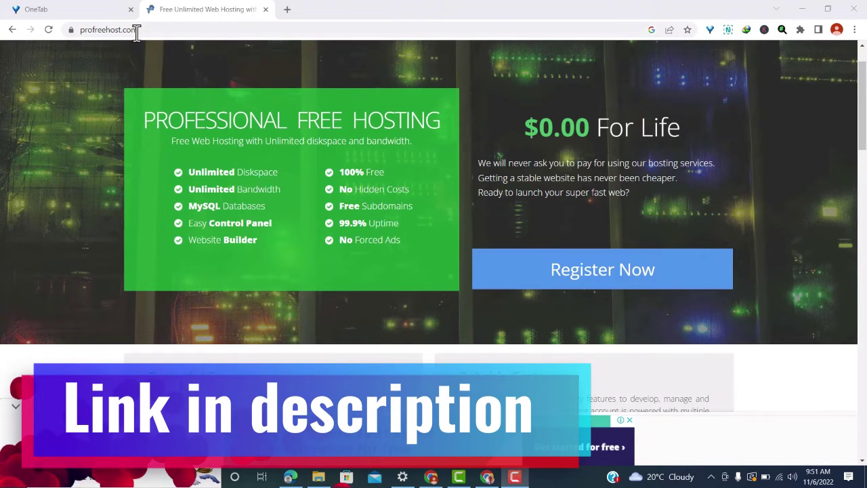
Step: Go to profreehost.com and start registering a free account
click(95, 31)
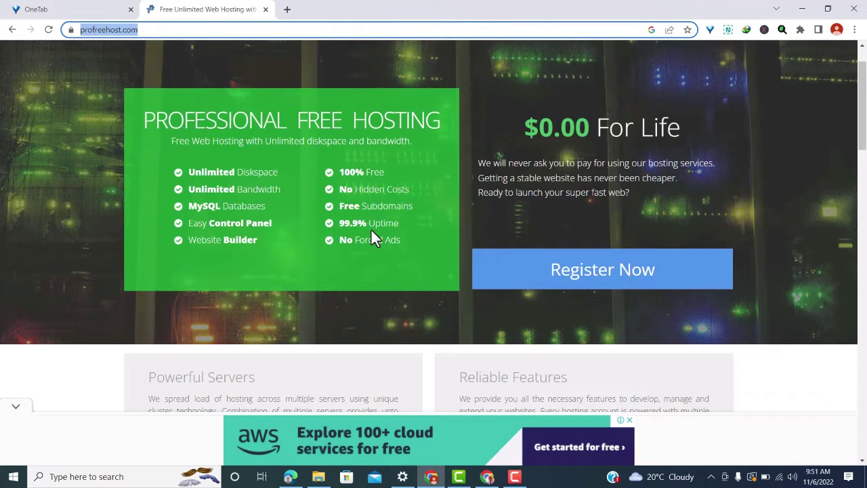
scroll(362, 203, up, 1)
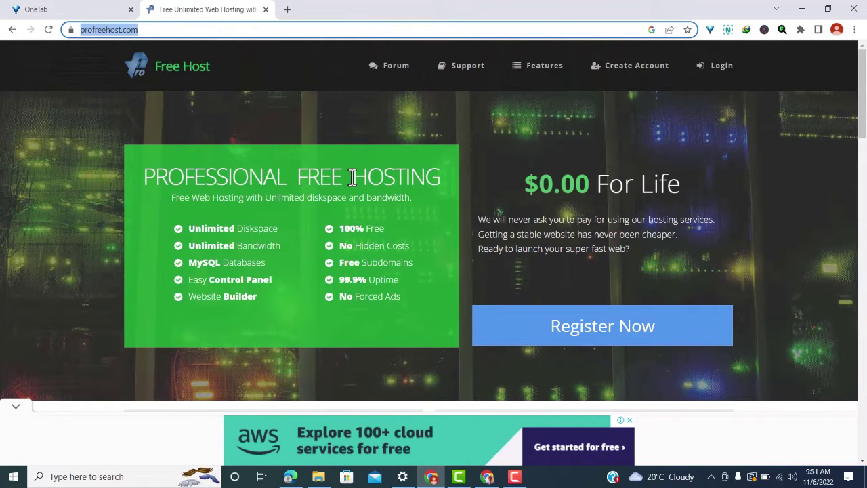
click(587, 328)
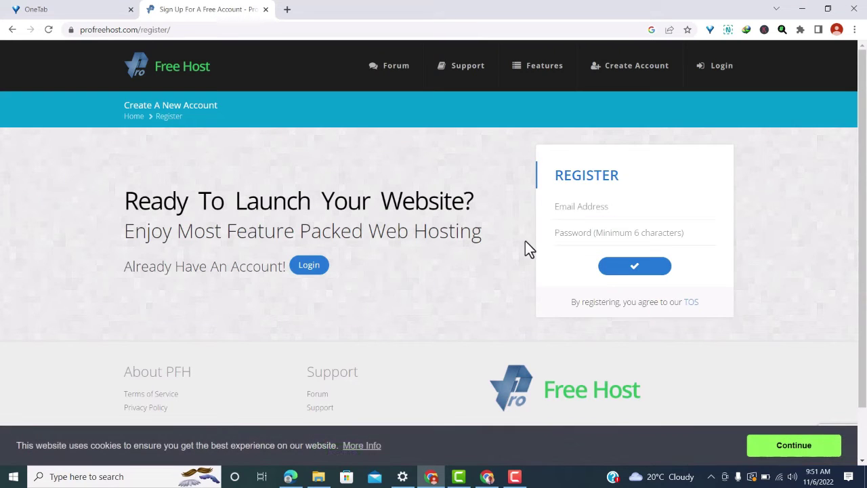
Step: Register with the saved e-mail address and Chrome's suggested strong password
click(588, 210)
click(639, 238)
click(596, 239)
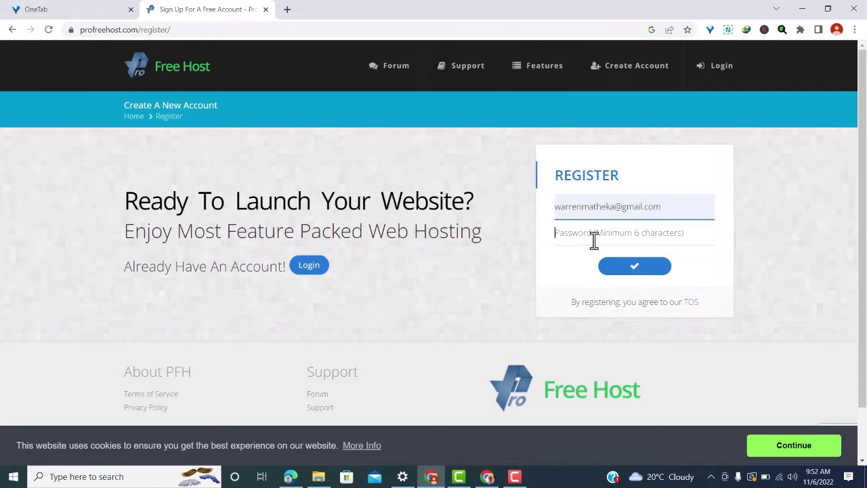
click(686, 266)
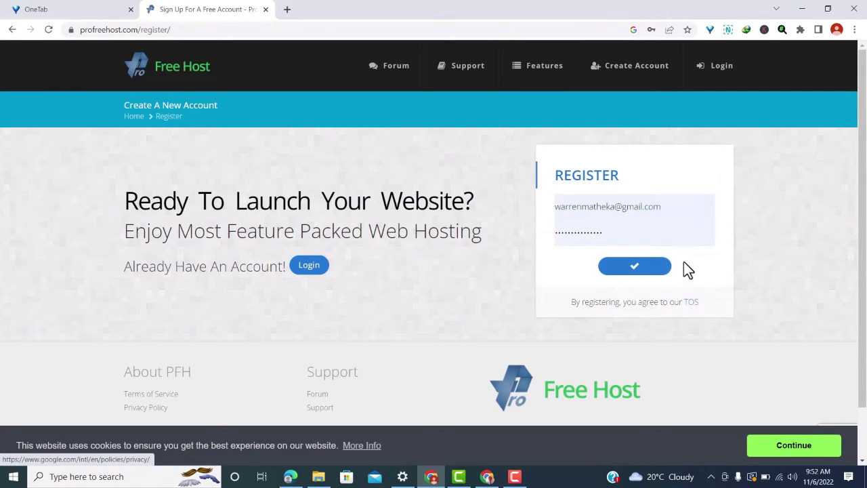
click(636, 269)
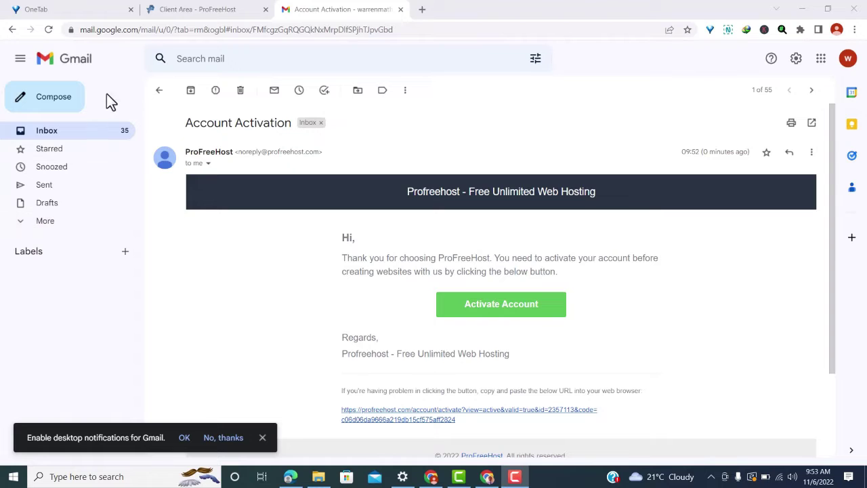
Step: Activate the account through the Gmail activation link, then start creating a new hosting account
key(ctrl+shift+Tab)
scroll(415, 198, down, 3)
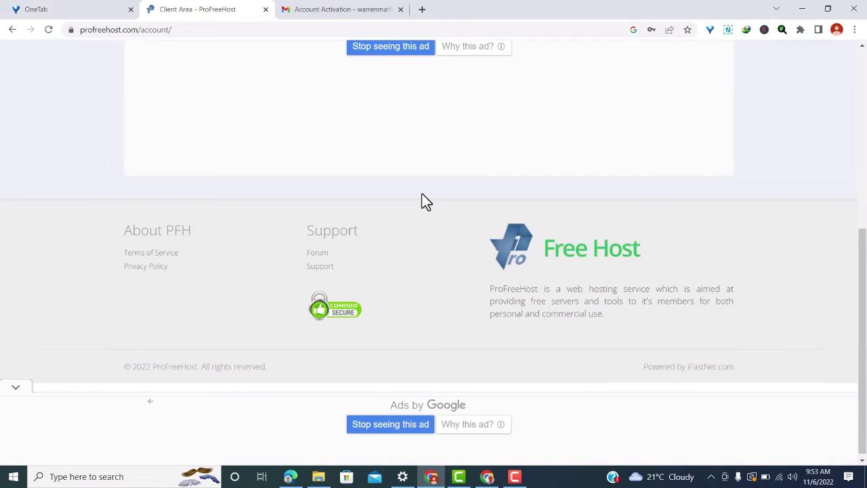
scroll(422, 199, up, 2)
click(371, 12)
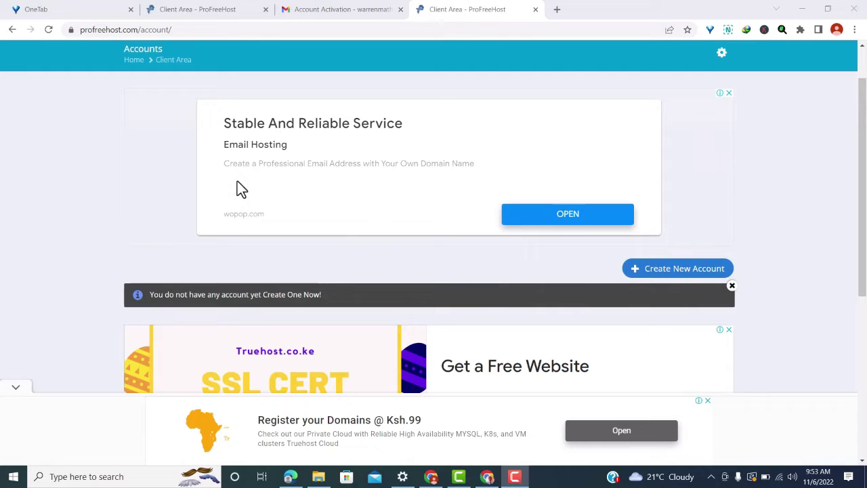
click(655, 278)
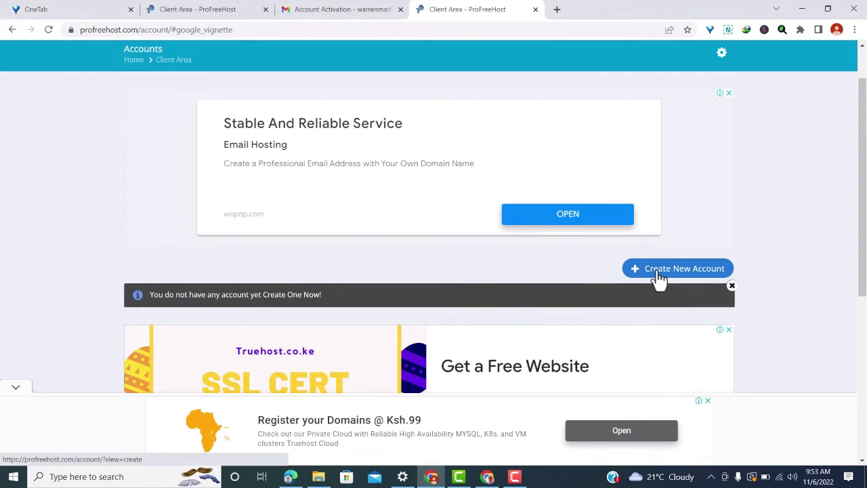
Step: Create the free website 'Enmtutorials' on the liveblog365.com subdomain
click(464, 305)
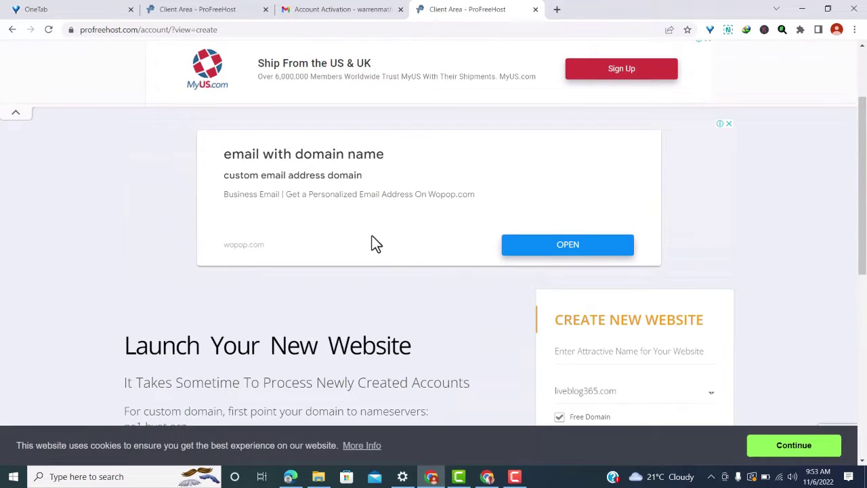
scroll(372, 238, down, 2)
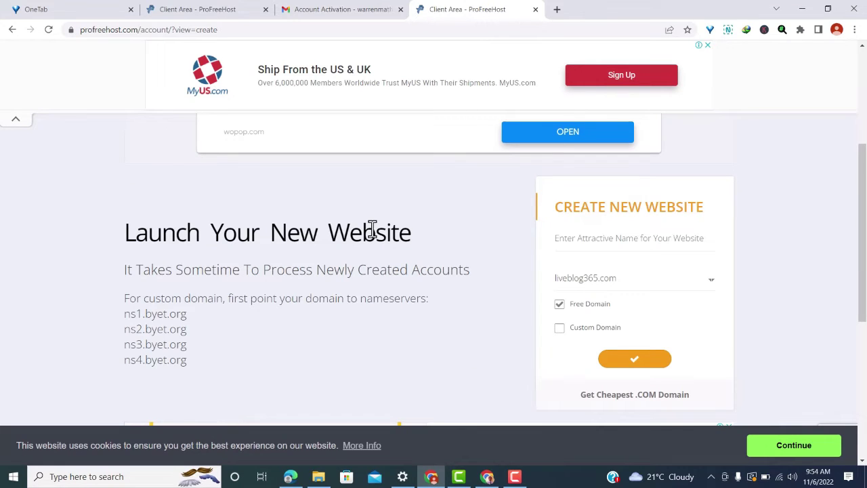
click(571, 240)
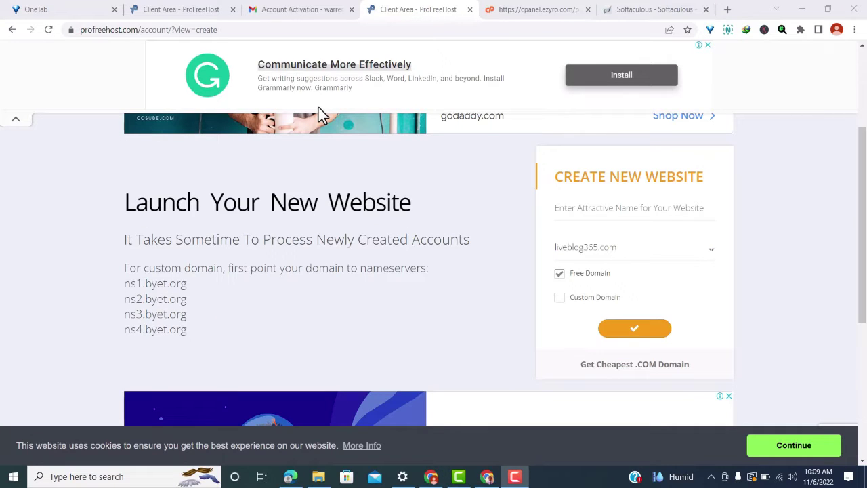
click(609, 207)
text(Enmtutorials)
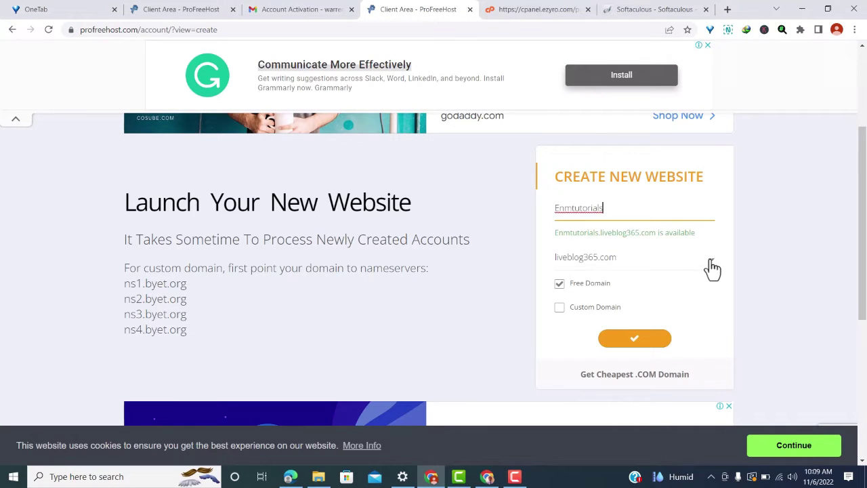
click(711, 265)
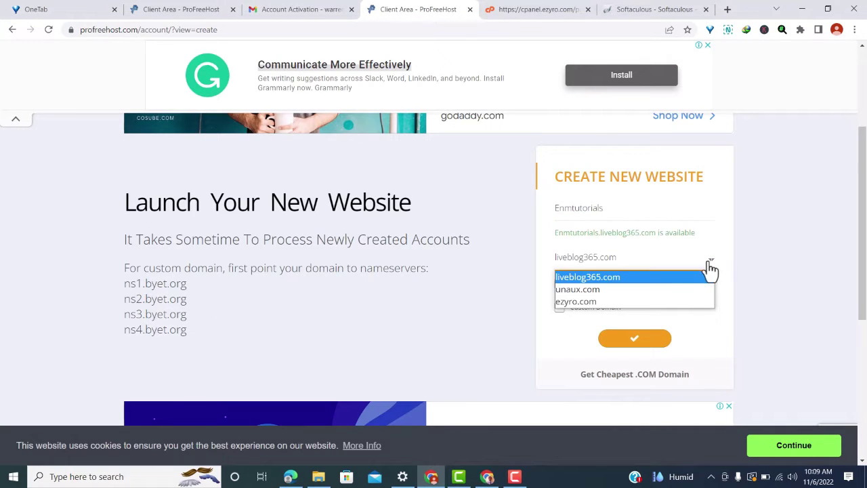
click(602, 278)
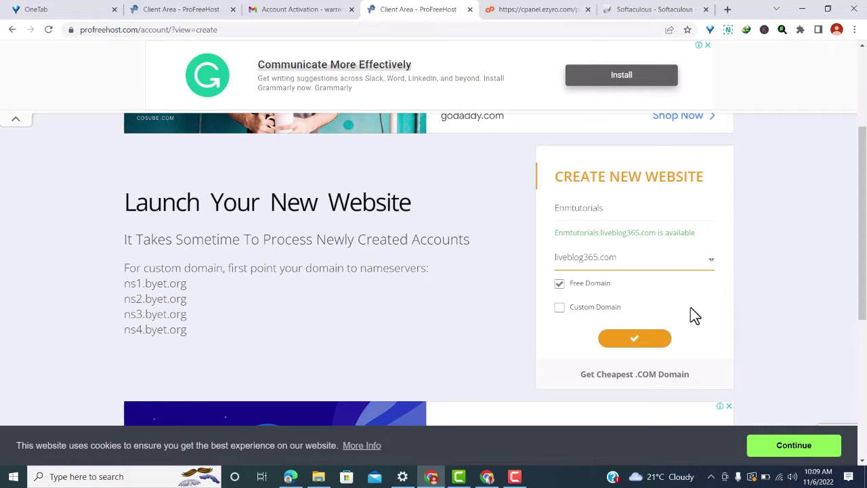
click(661, 345)
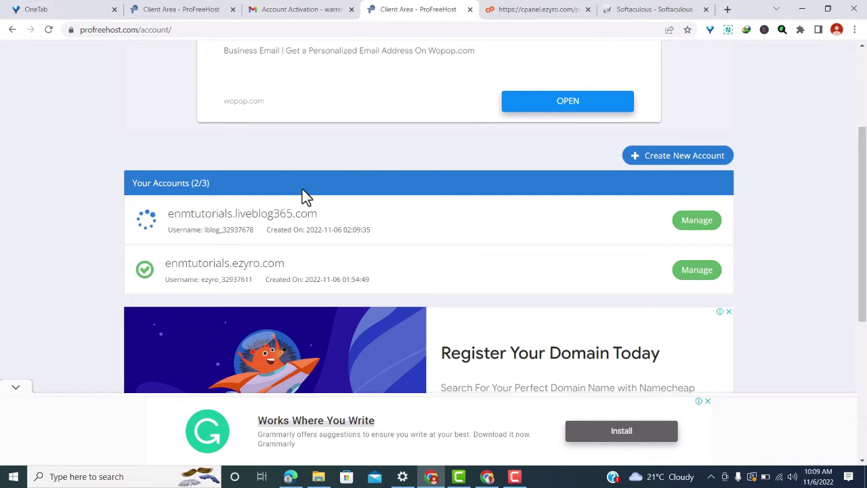
Step: Open the liveblog365 account's details and review its FTP and nameserver information
click(586, 224)
scroll(606, 271, down, 3)
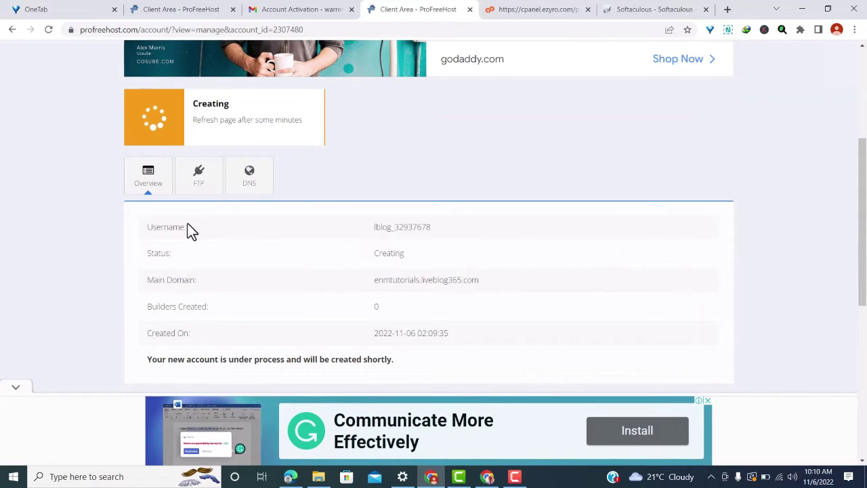
click(197, 177)
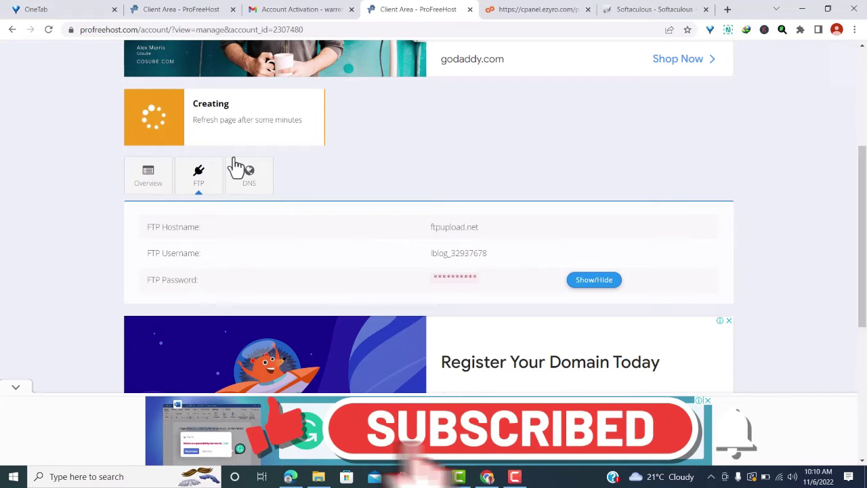
click(245, 183)
scroll(359, 210, down, 1)
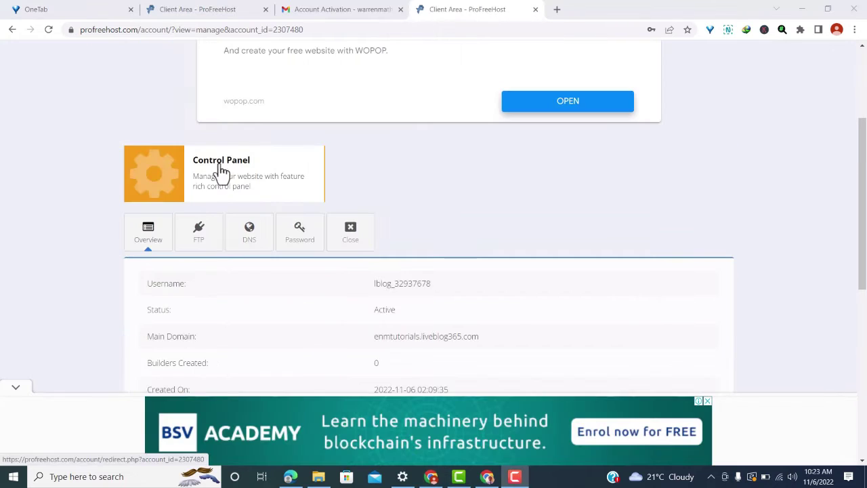
Step: Open the account's control panel, sending anyway and approving service e-mails
click(221, 172)
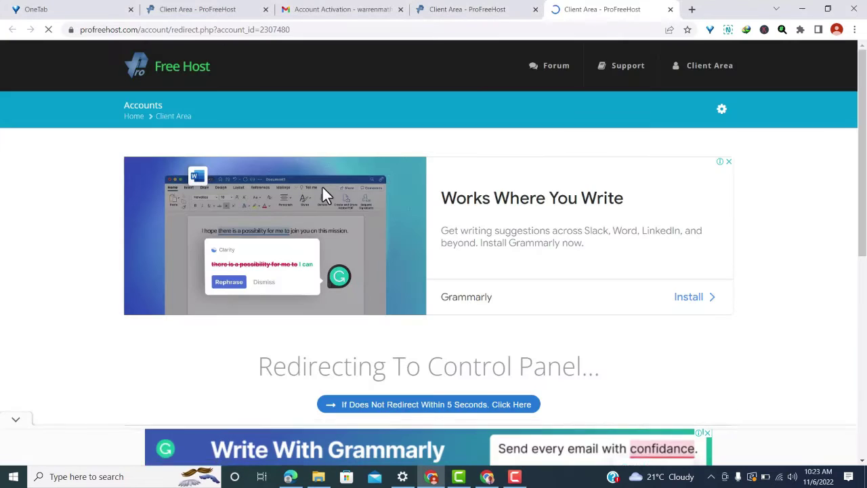
scroll(498, 296, down, 3)
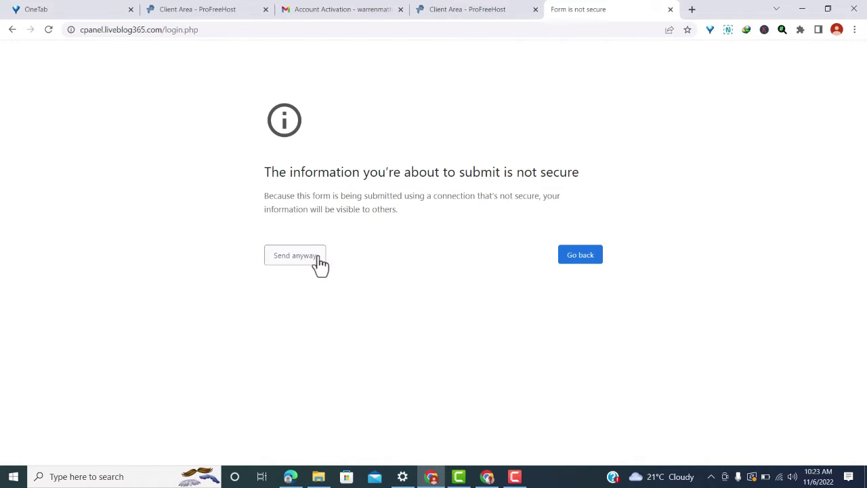
click(287, 255)
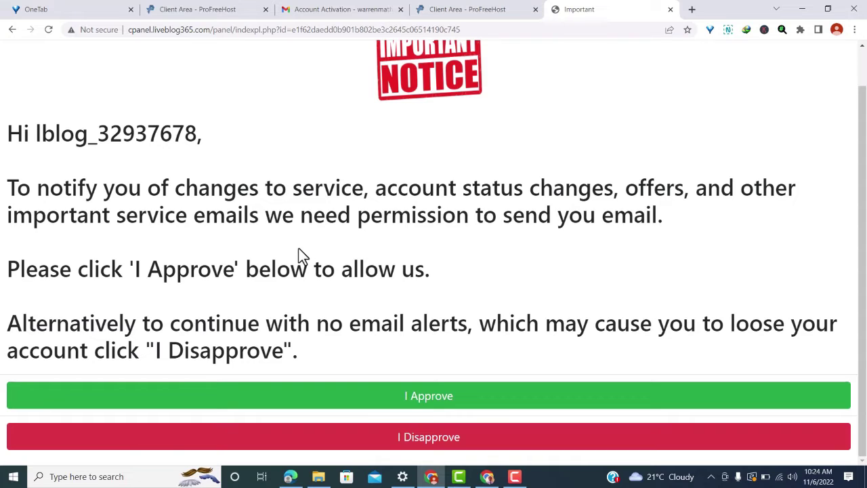
click(424, 405)
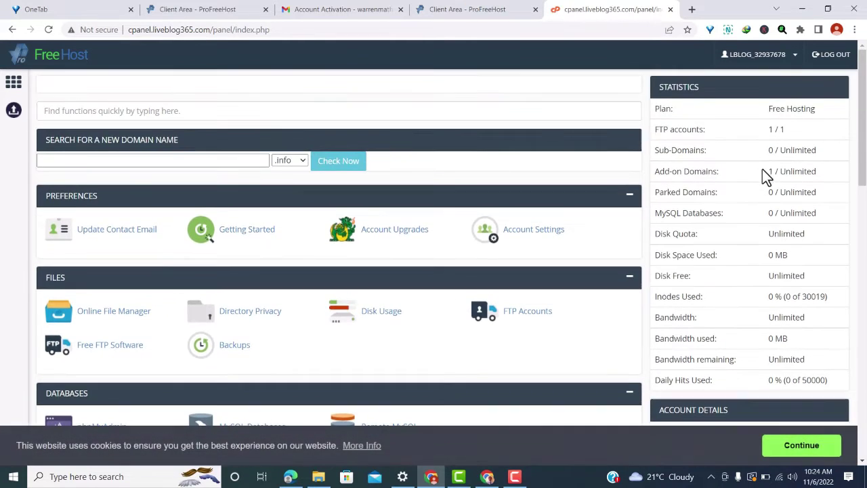
Step: Scroll the control panel down to the Software section's Softaculous Apps Installer
scroll(750, 239, down, 4)
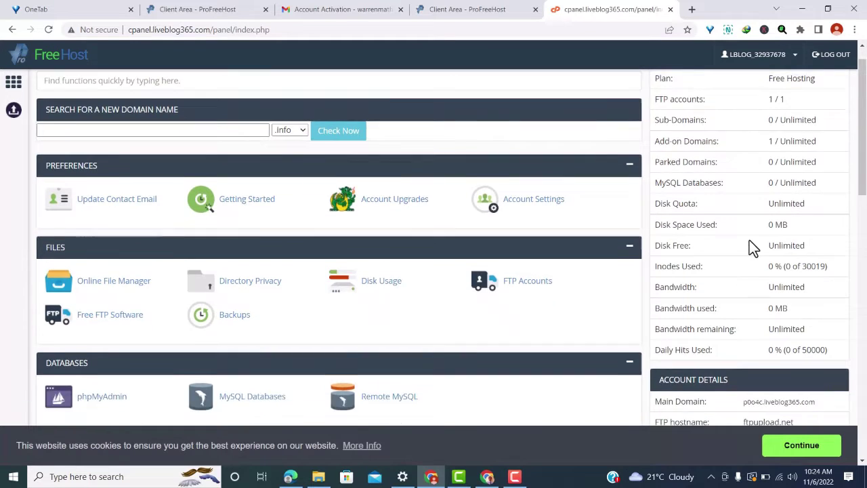
scroll(312, 188, up, 4)
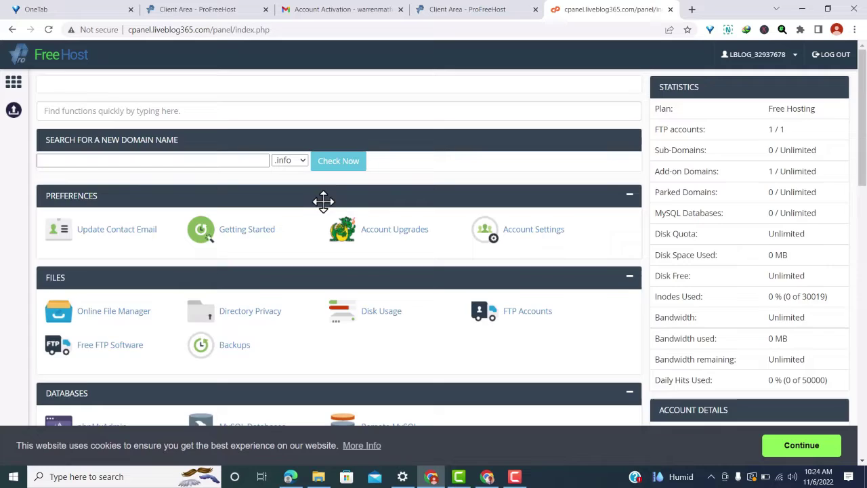
scroll(323, 201, down, 4)
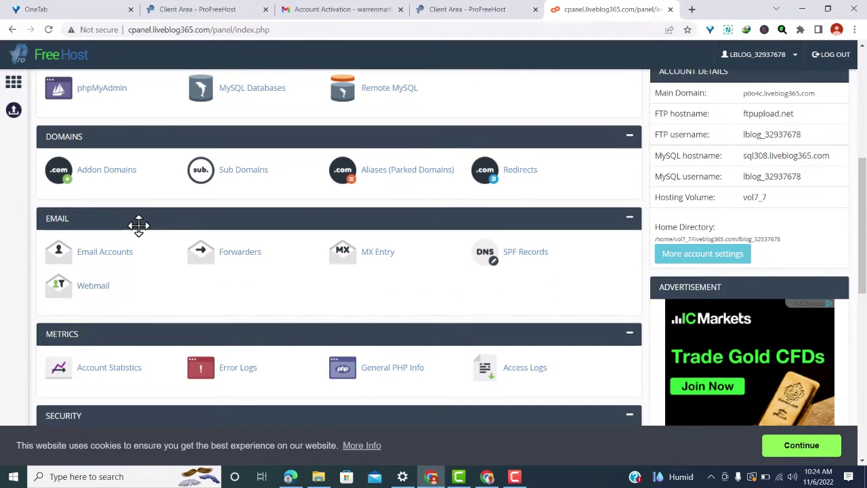
scroll(131, 226, down, 2)
scroll(138, 227, down, 1)
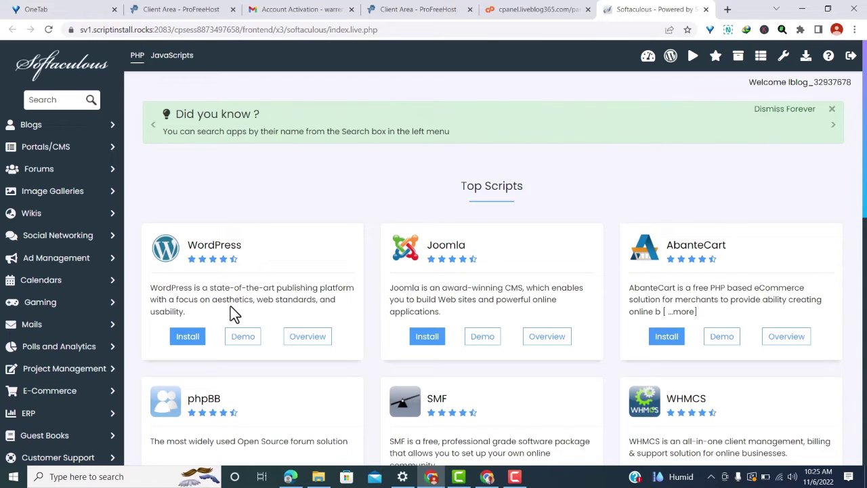
Step: Start a WordPress install and accept the suggested admin username
click(189, 339)
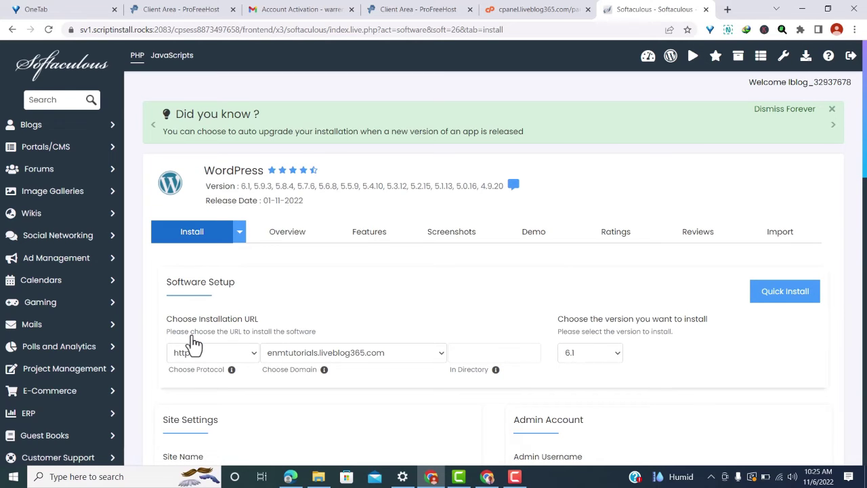
scroll(306, 323, down, 2)
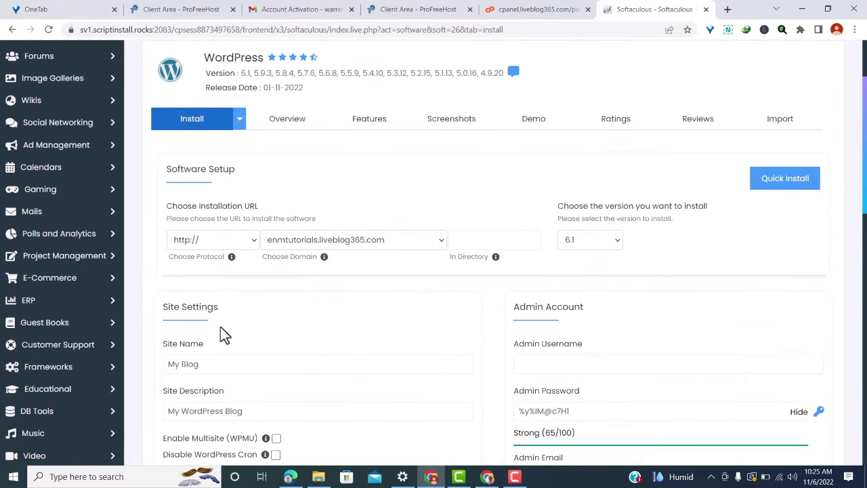
scroll(331, 282, down, 1)
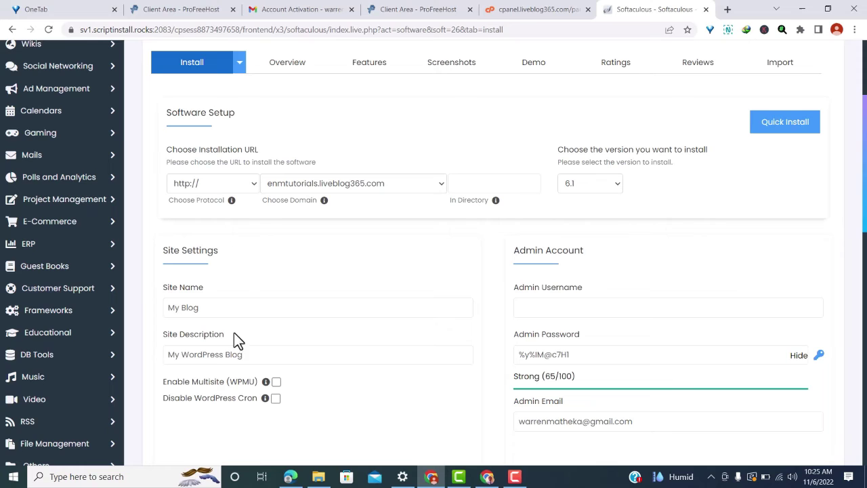
click(542, 311)
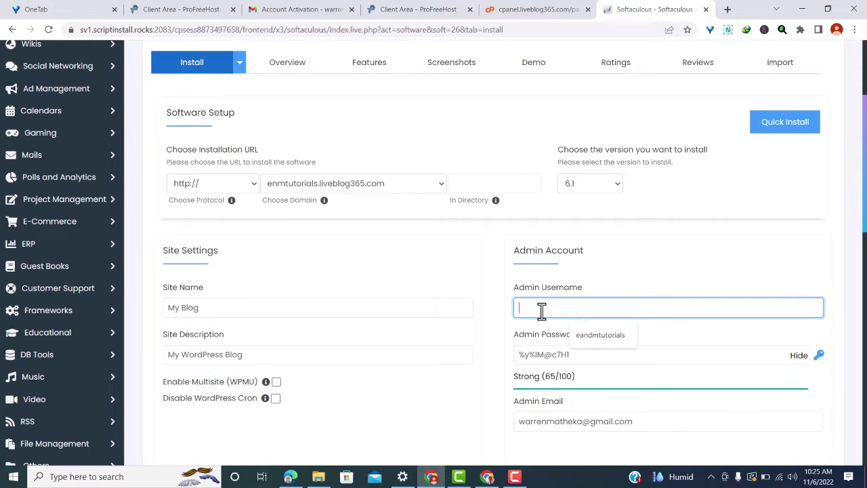
click(607, 341)
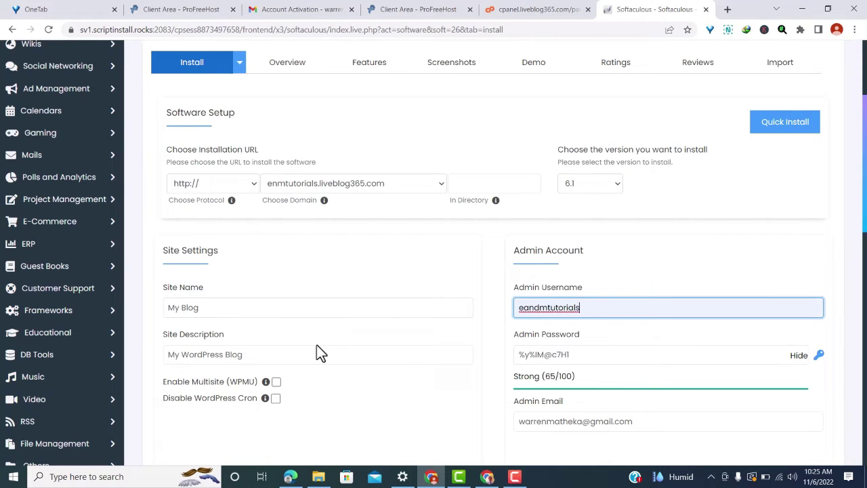
Step: Hide the generated admin password and scroll down to the Install button
scroll(196, 271, down, 1)
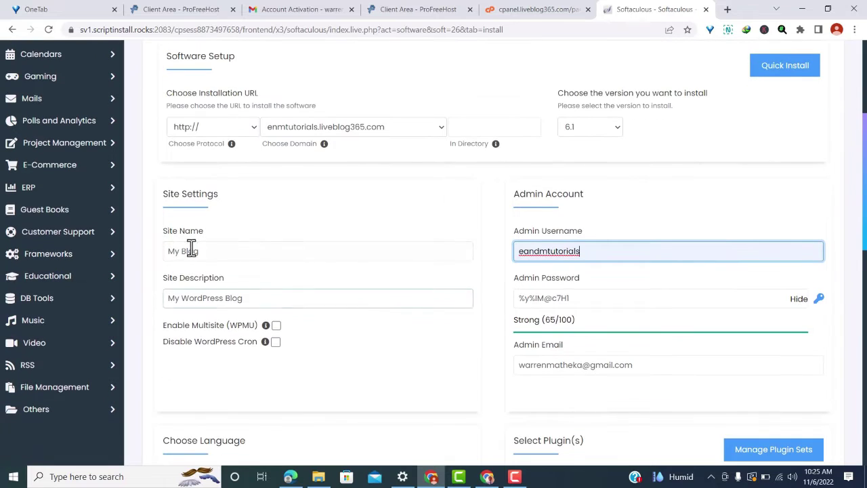
scroll(204, 269, down, 2)
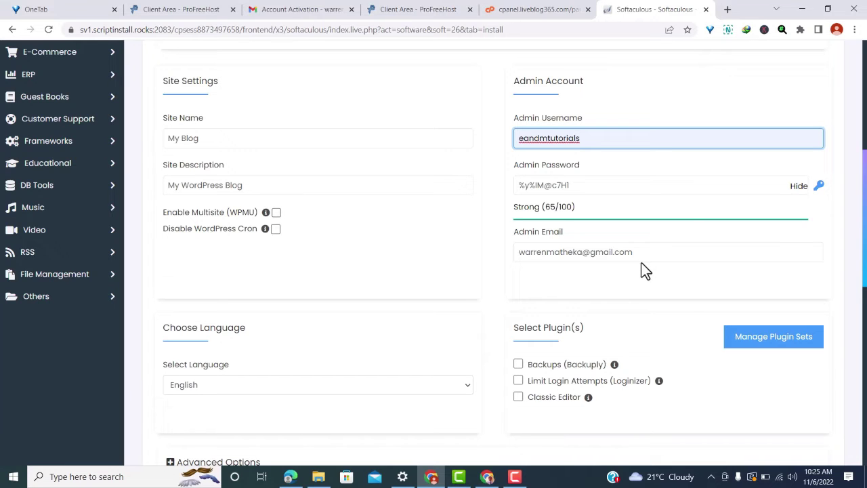
click(799, 186)
scroll(297, 322, down, 1)
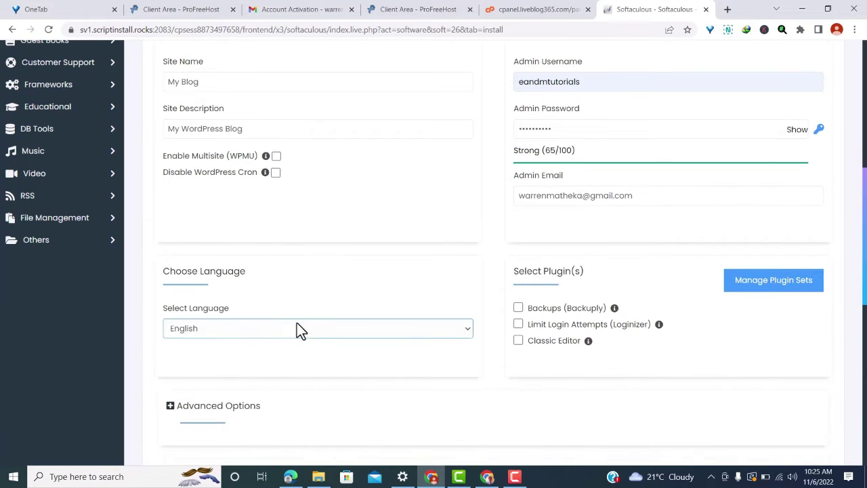
scroll(384, 356, down, 2)
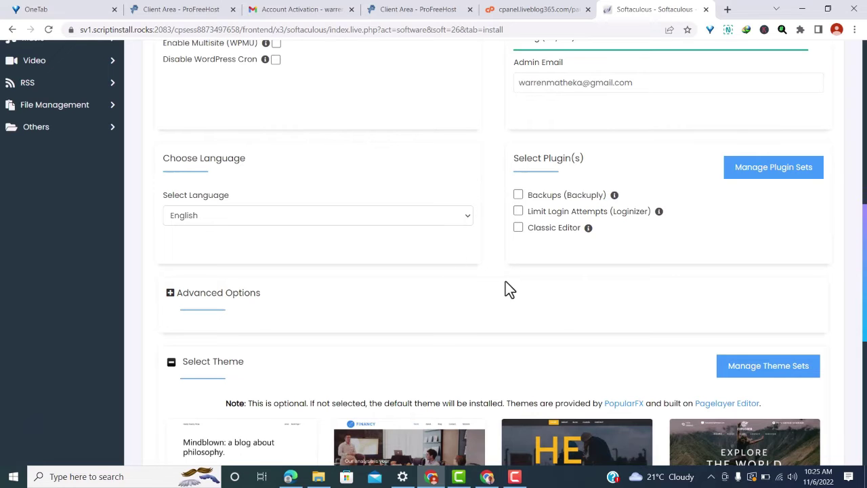
scroll(505, 281, down, 5)
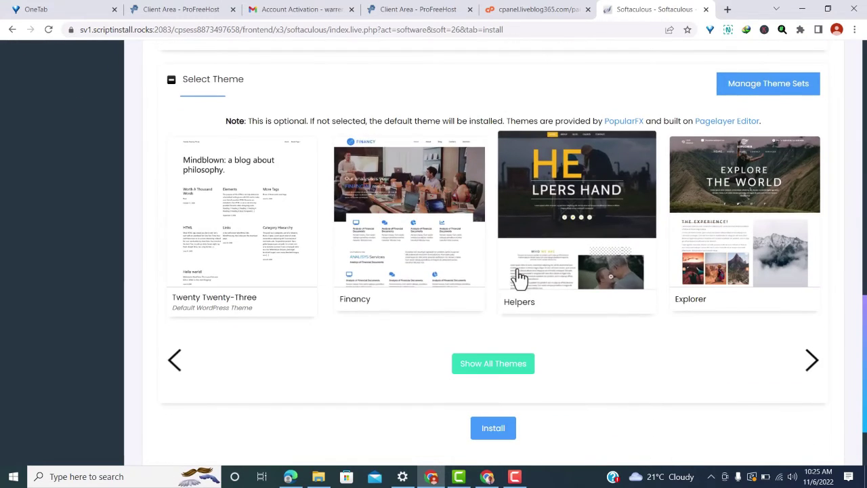
Step: Install WordPress on enmtutorials.liveblog365.com and bring up the new site link's context menu
click(494, 429)
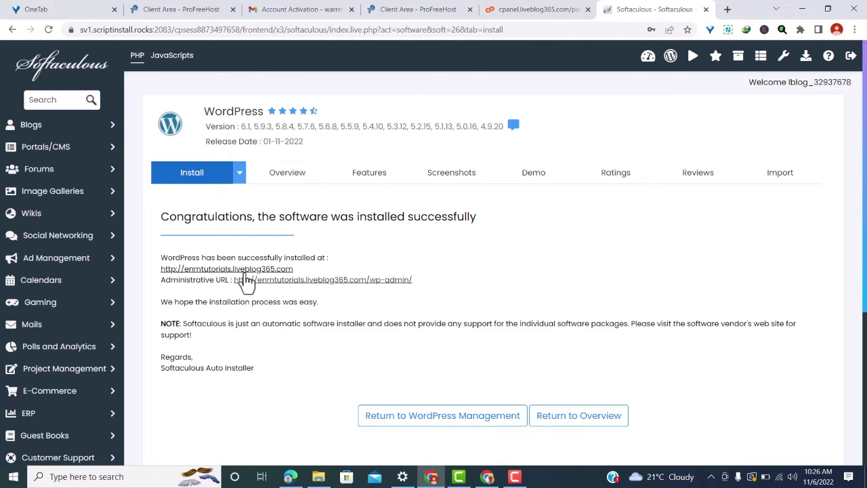
right_click(247, 271)
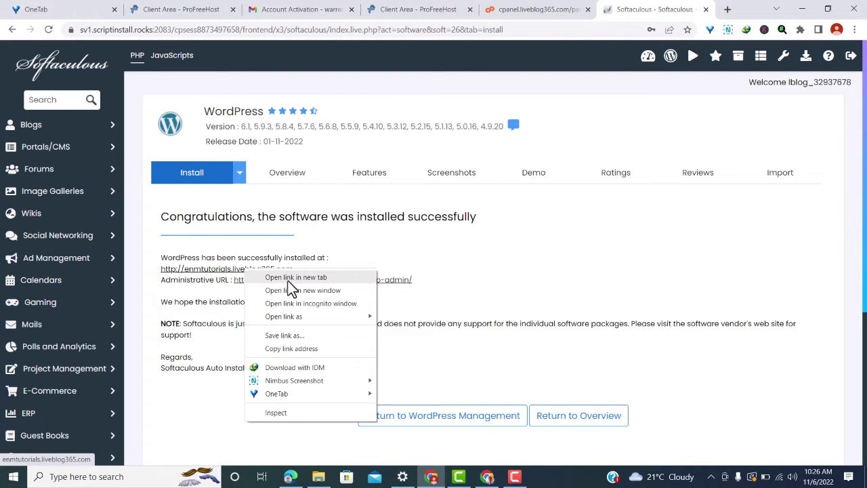
Step: Open the new blog in a new tab and close the extra Client Area tab
click(267, 277)
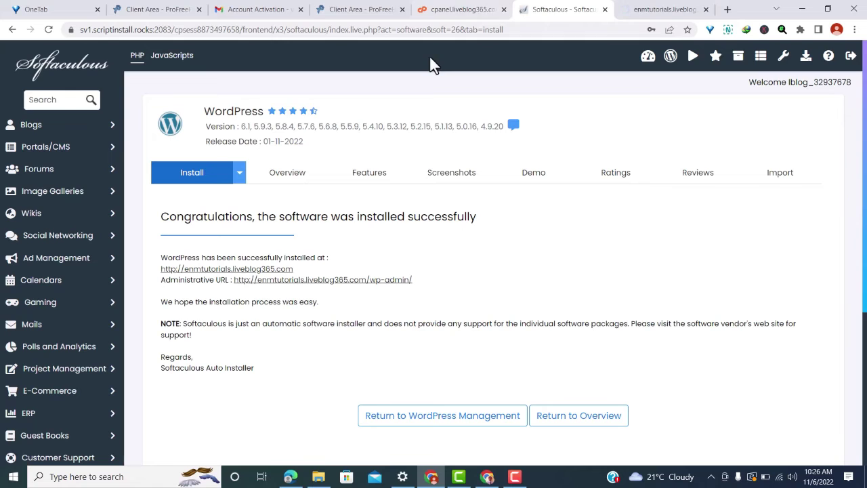
click(198, 9)
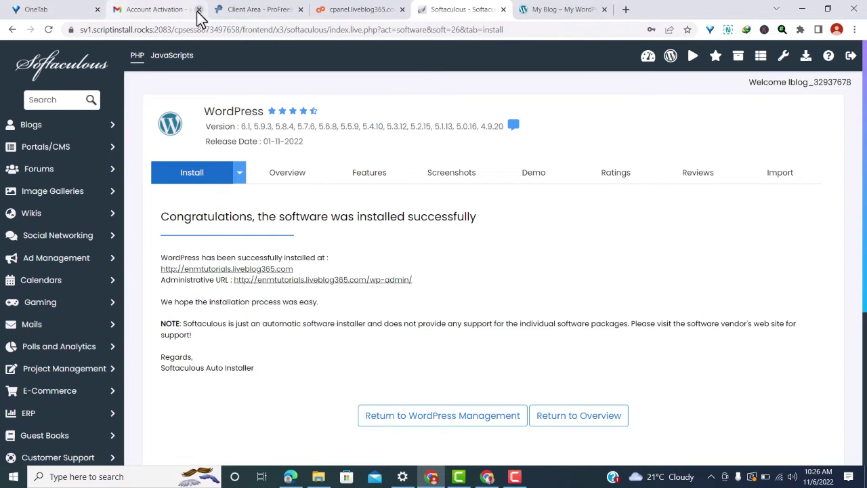
click(563, 9)
scroll(472, 161, down, 1)
scroll(382, 203, up, 1)
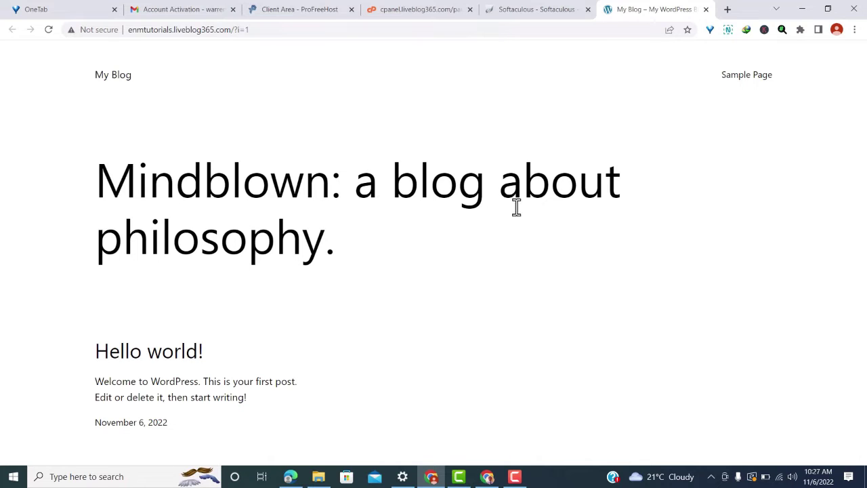
Step: Open the WordPress admin URL from the success page in a new tab
click(517, 9)
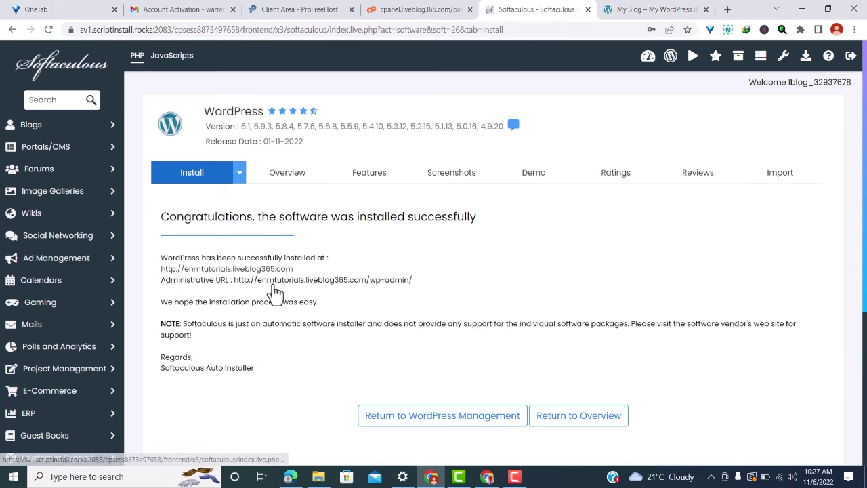
right_click(276, 287)
click(304, 293)
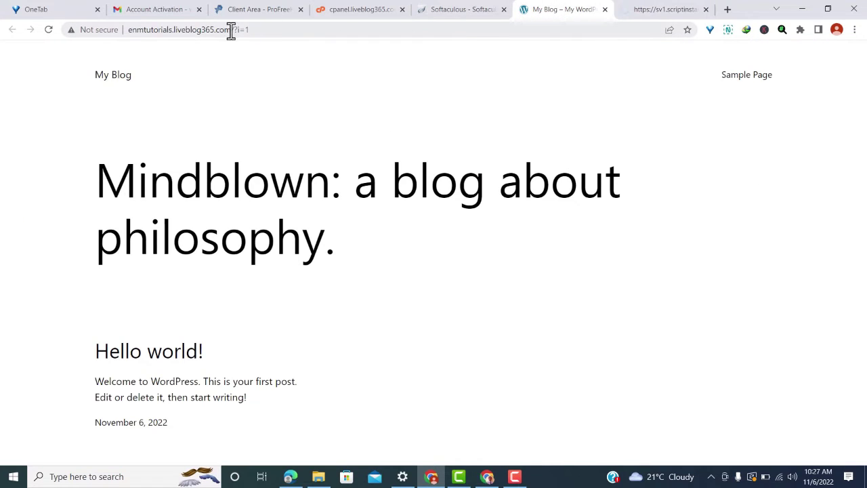
Step: Replace '?i=1' with 'wp-admin' in the blog address and switch to the Dashboard tab
drag(237, 30, 263, 30)
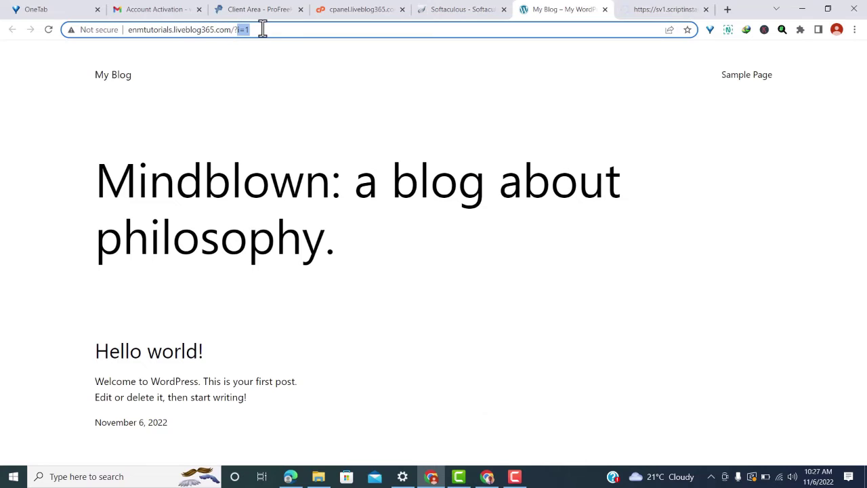
key(BackSpace)
key(BackSpace)
text(wp-a)
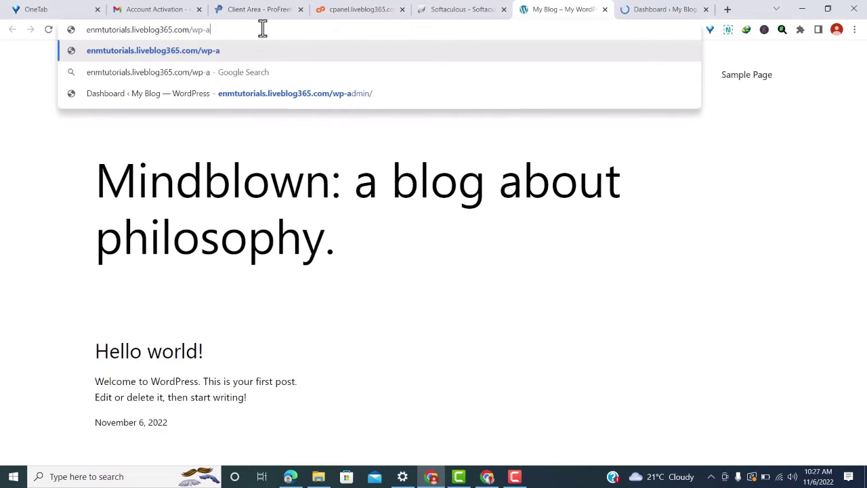
text(dmin)
key(Return)
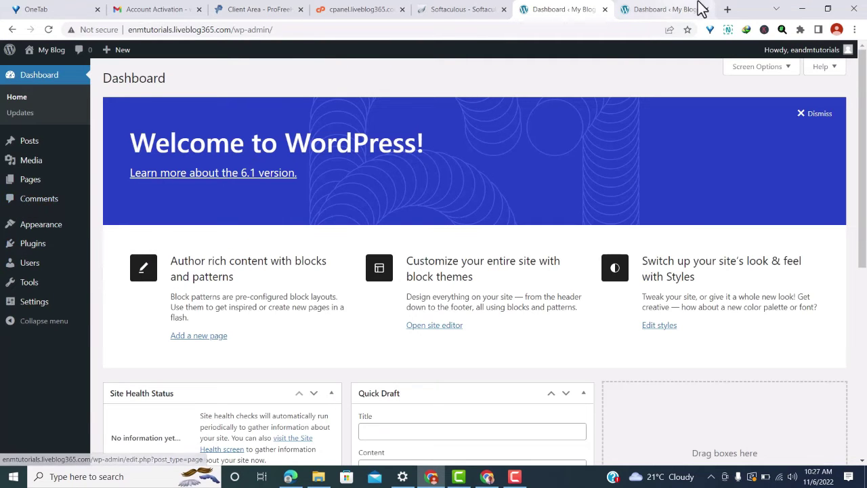
click(671, 10)
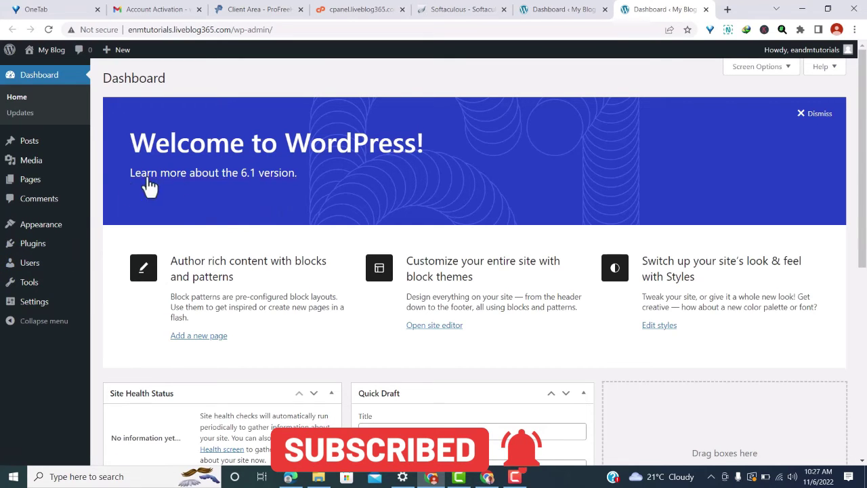
Step: Search the theme directory for 'kadence', then install and activate the Kadence theme
click(55, 230)
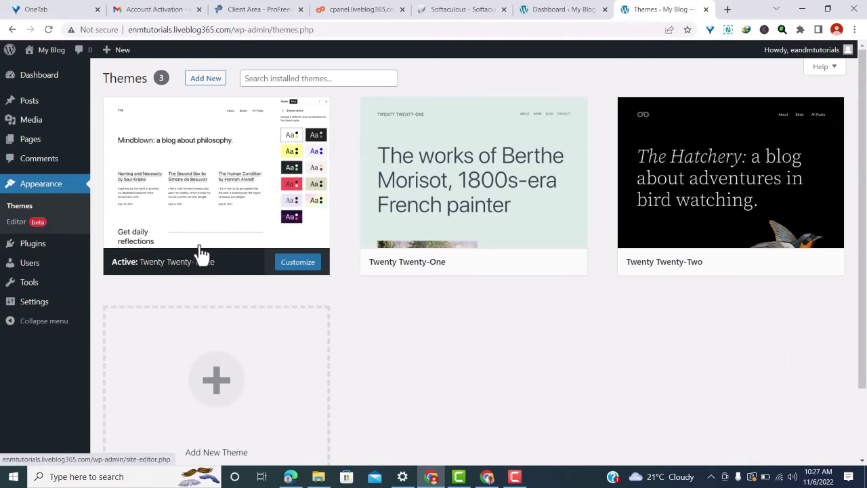
scroll(209, 248, down, 2)
scroll(316, 325, up, 2)
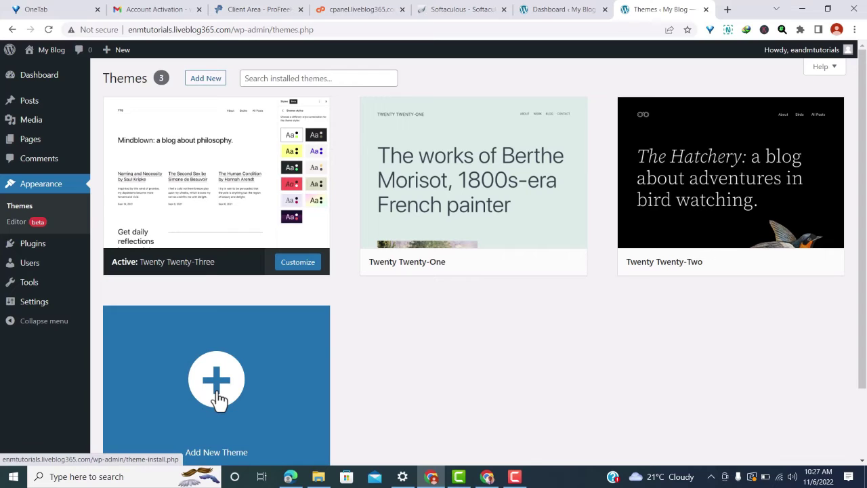
click(218, 398)
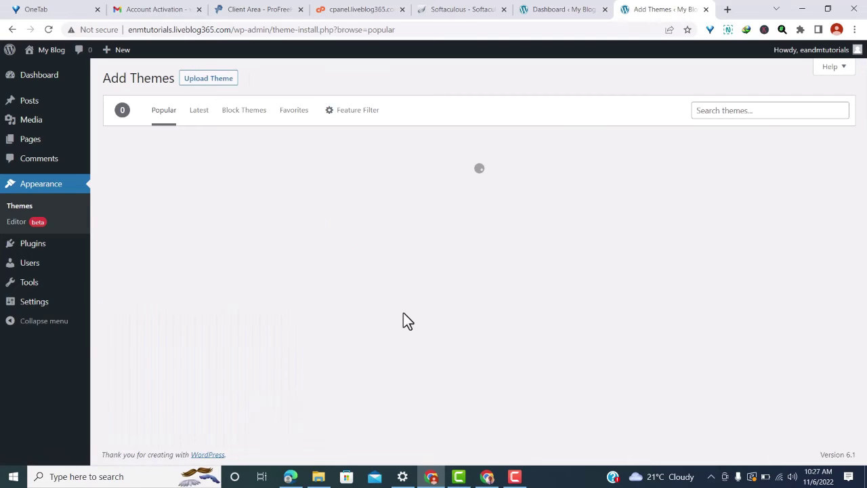
click(739, 114)
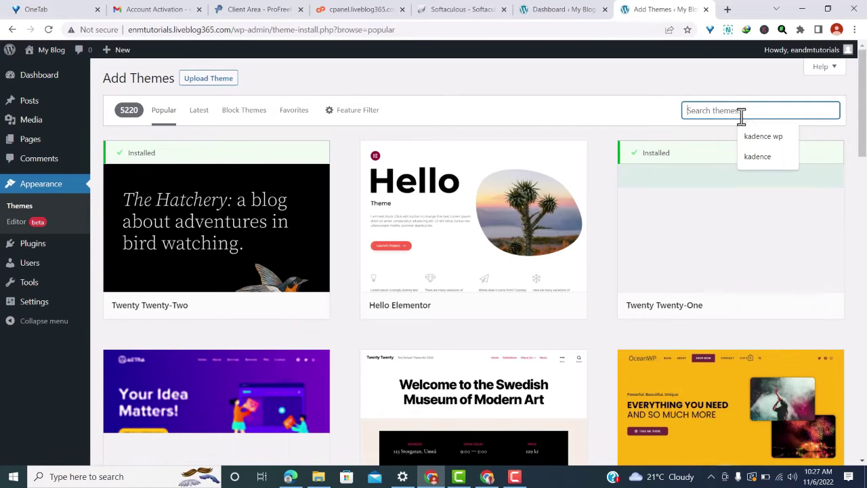
click(757, 157)
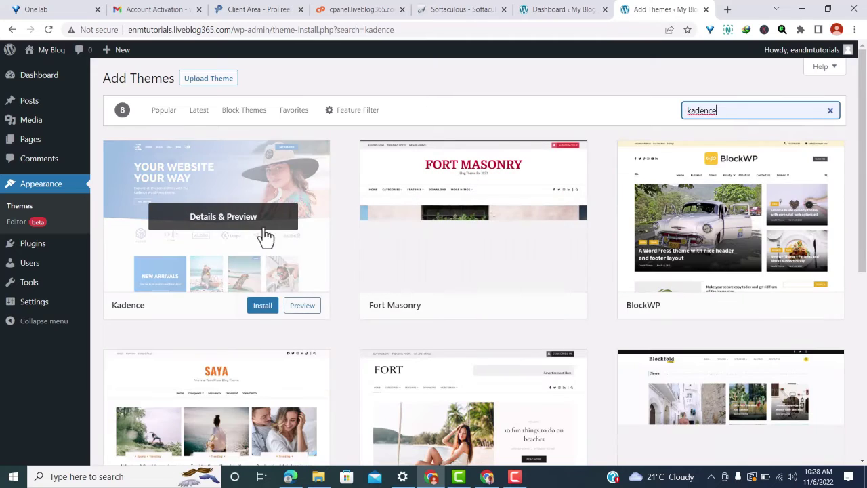
click(257, 306)
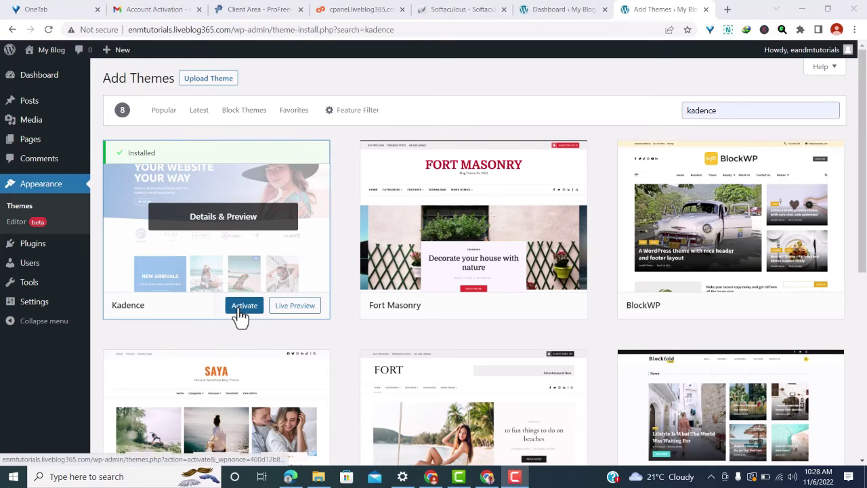
click(258, 311)
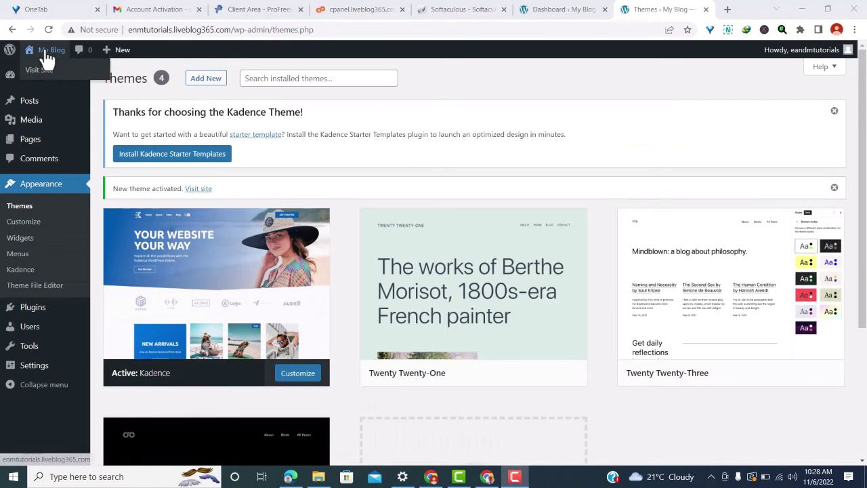
Step: Open the live site in a new tab, close the old dashboard tab, and return to Themes
mouse_move(41, 52)
right_click(41, 70)
click(94, 78)
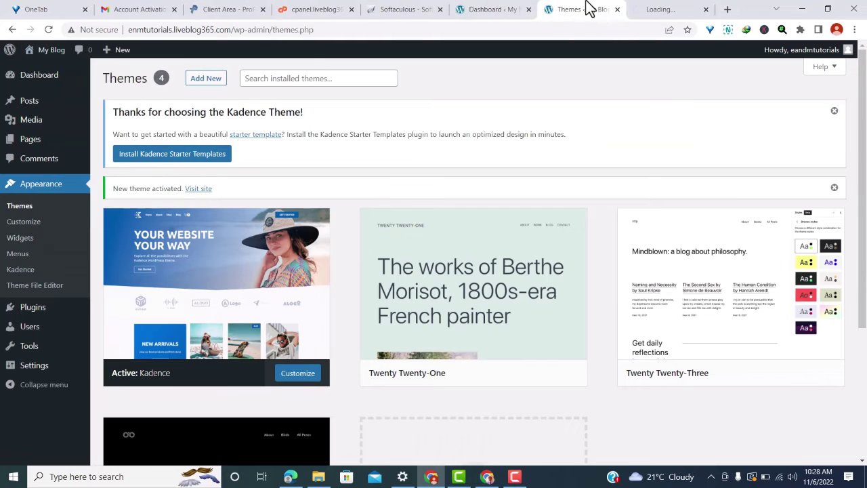
click(529, 10)
click(583, 10)
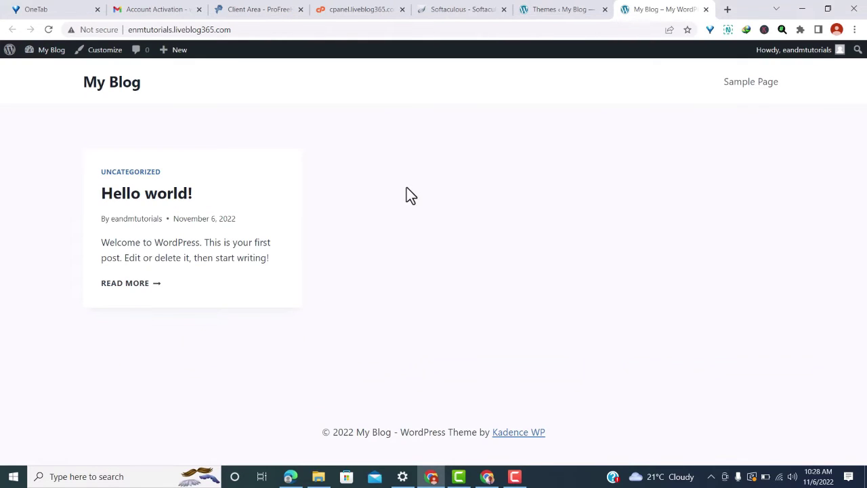
click(562, 11)
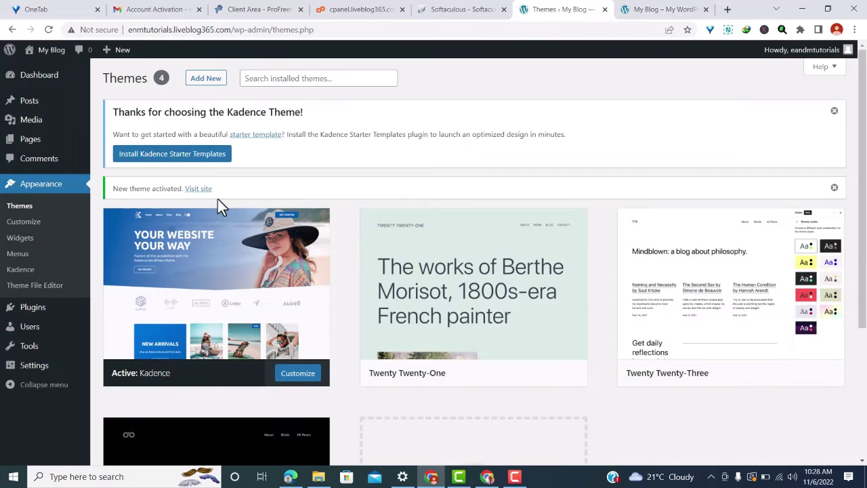
Step: Install Kadence Starter Templates and filter the library to Elementor templates like Online Course and Print Shop
click(163, 160)
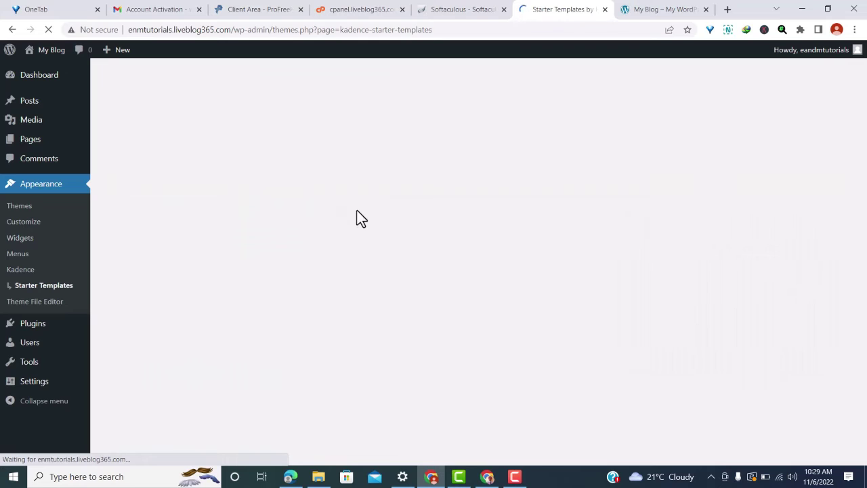
click(426, 284)
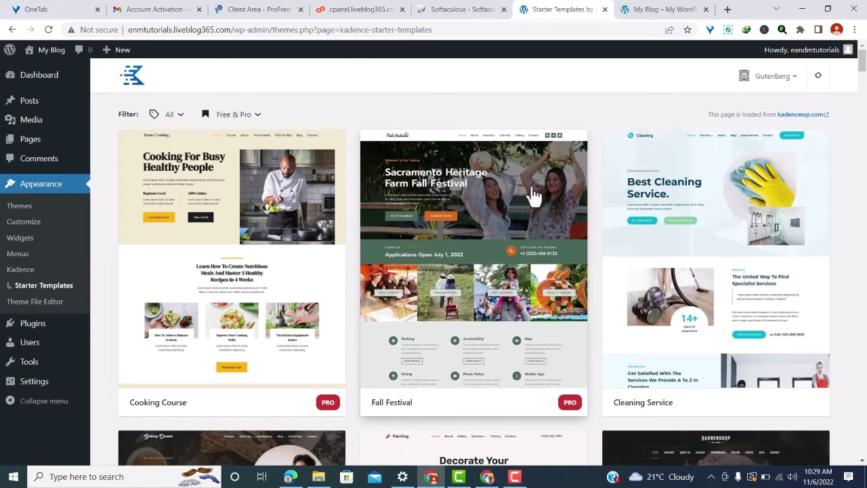
click(789, 77)
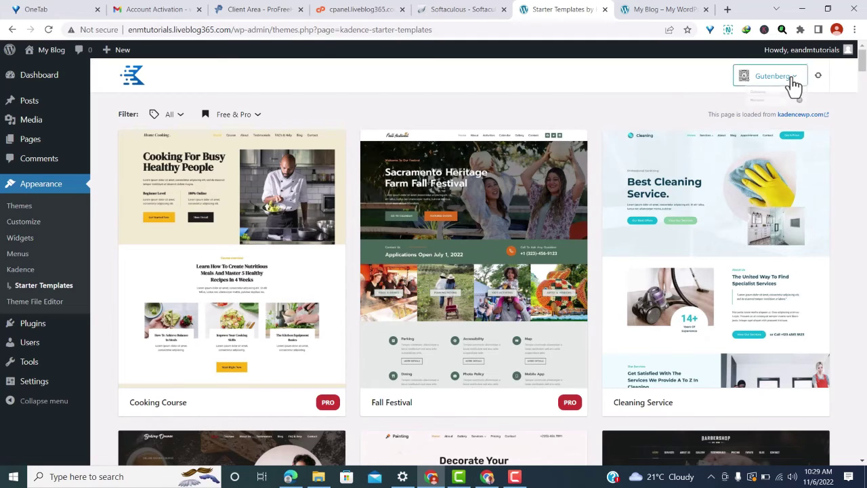
click(683, 130)
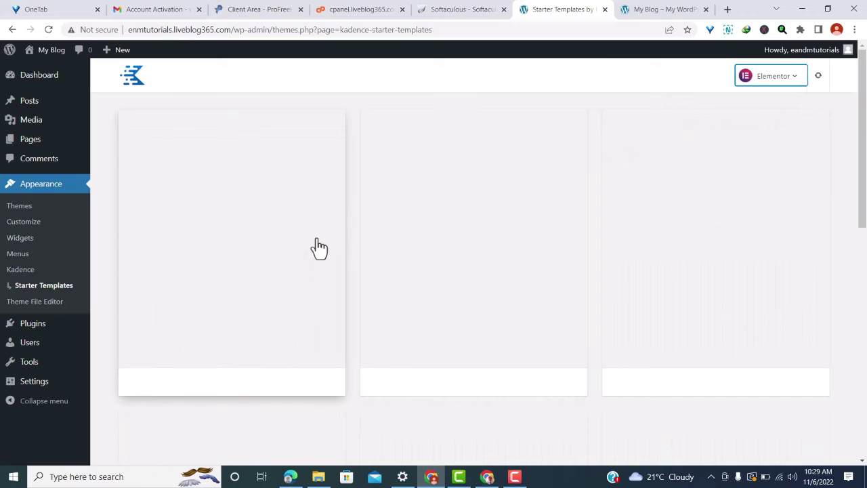
scroll(445, 200, down, 3)
scroll(446, 200, down, 4)
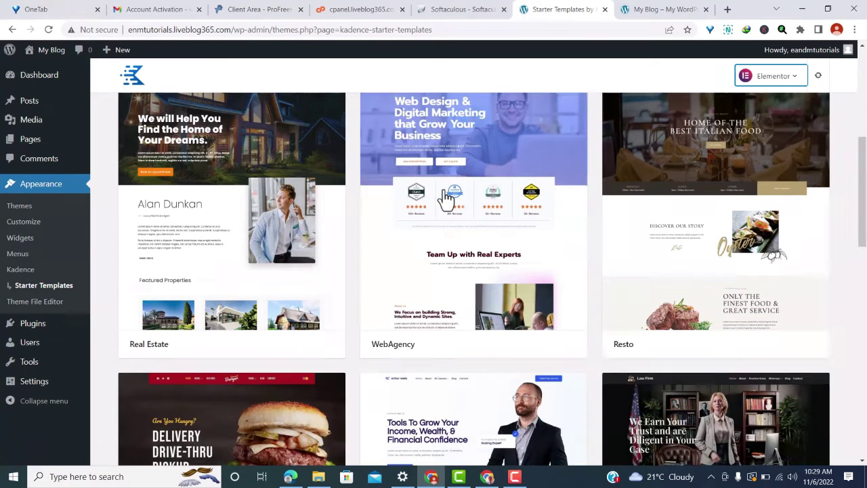
scroll(445, 199, down, 3)
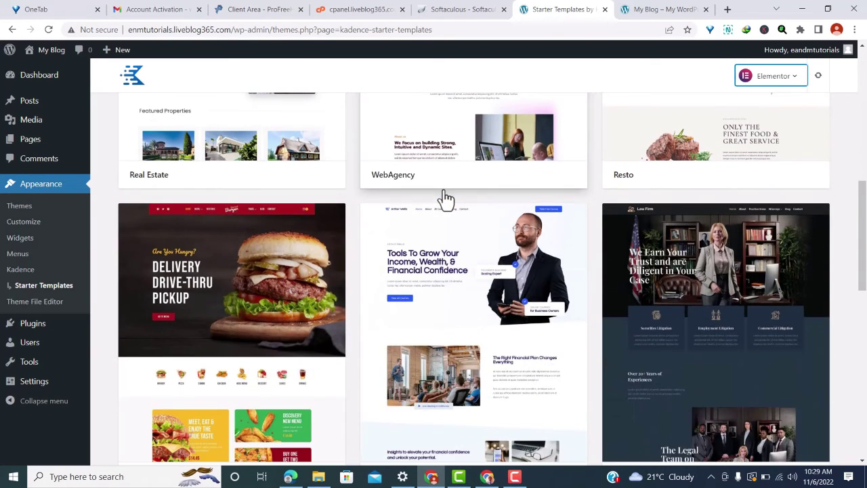
scroll(442, 203, down, 5)
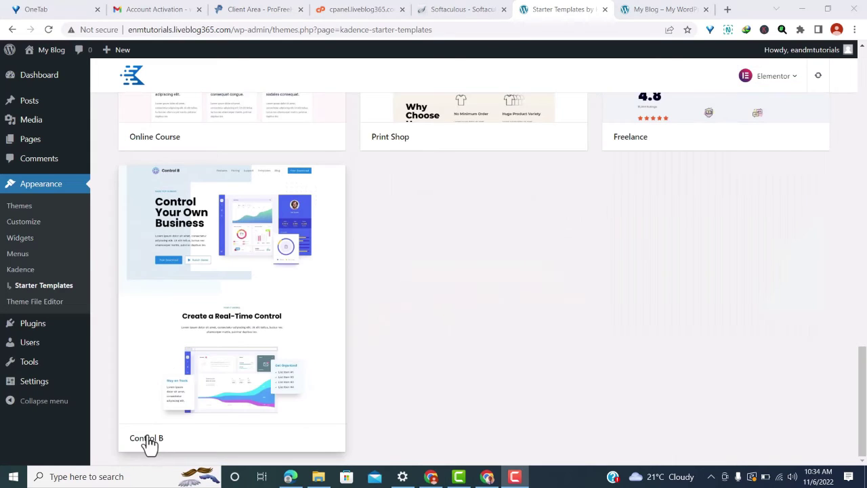
Step: Open the Control B template and apply the dark pink-and-navy colour palette
click(145, 441)
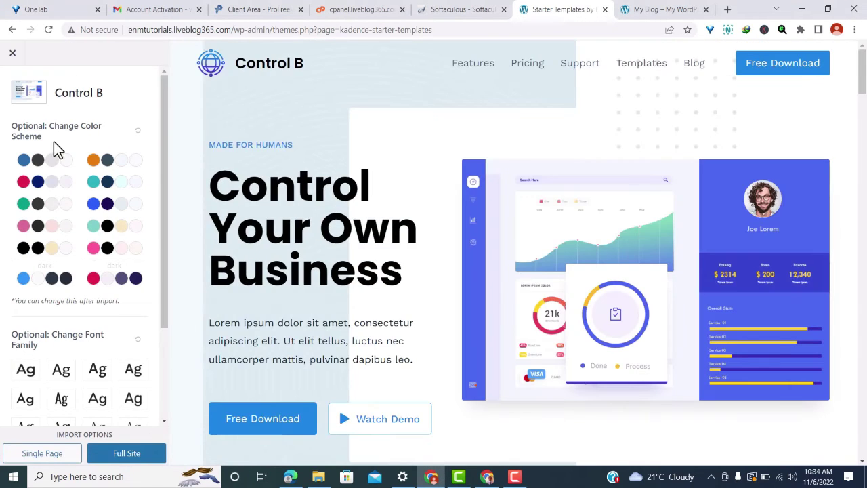
scroll(87, 113, down, 2)
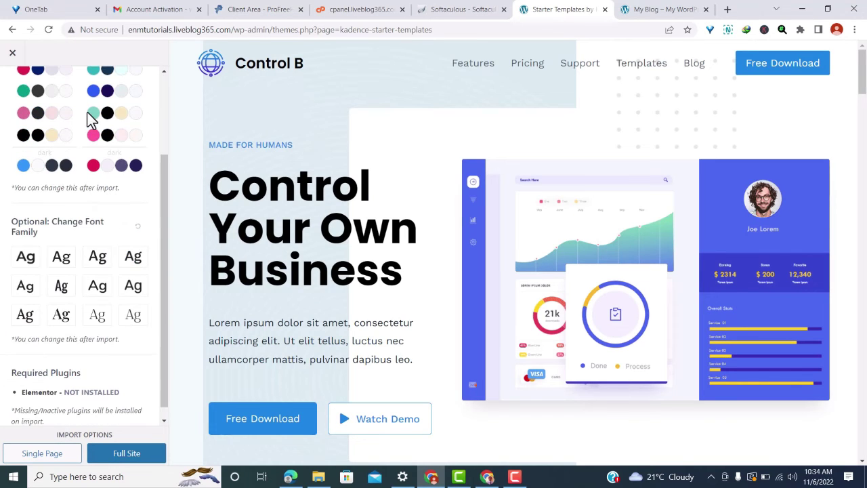
click(135, 169)
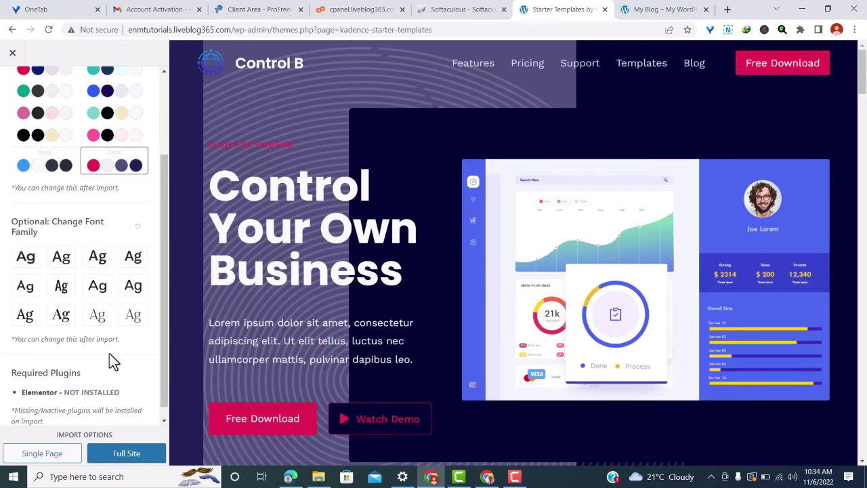
scroll(111, 352, down, 1)
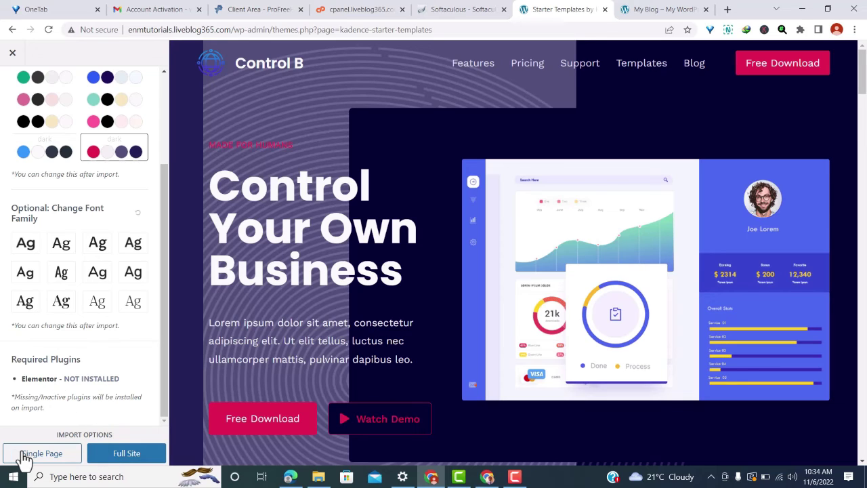
Step: Import Control B as a Full Site, skipping the subscription prompt
click(145, 466)
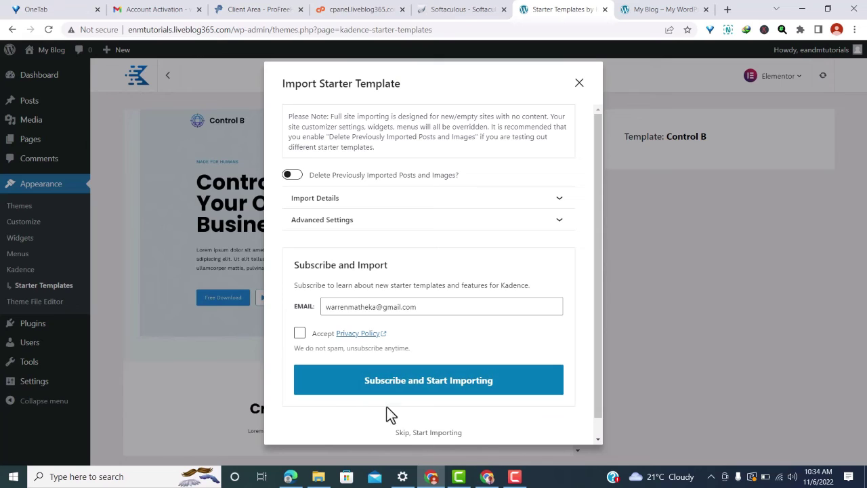
click(412, 433)
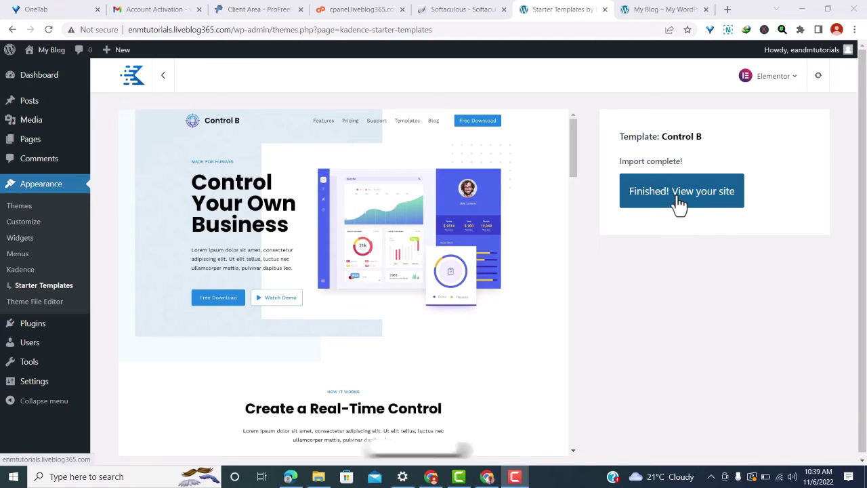
Step: Reload the My Blog front page and scroll through the Control B hero, insights, logos and testimonials
click(661, 9)
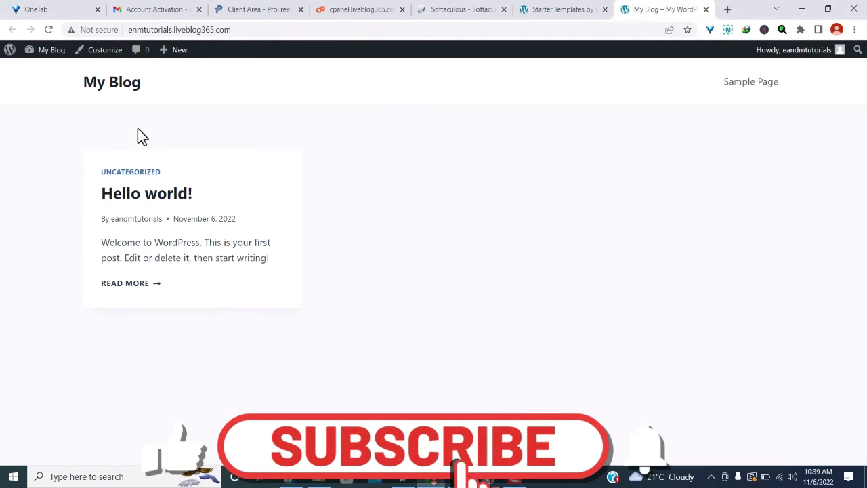
click(48, 30)
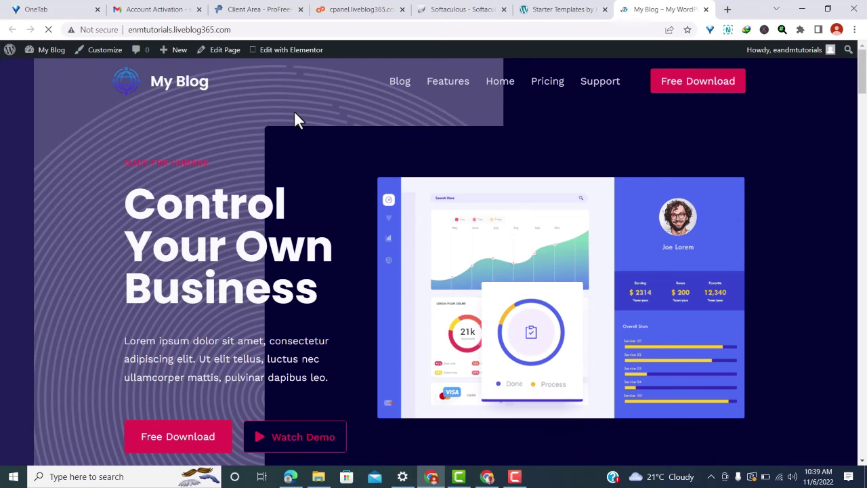
scroll(301, 129, down, 3)
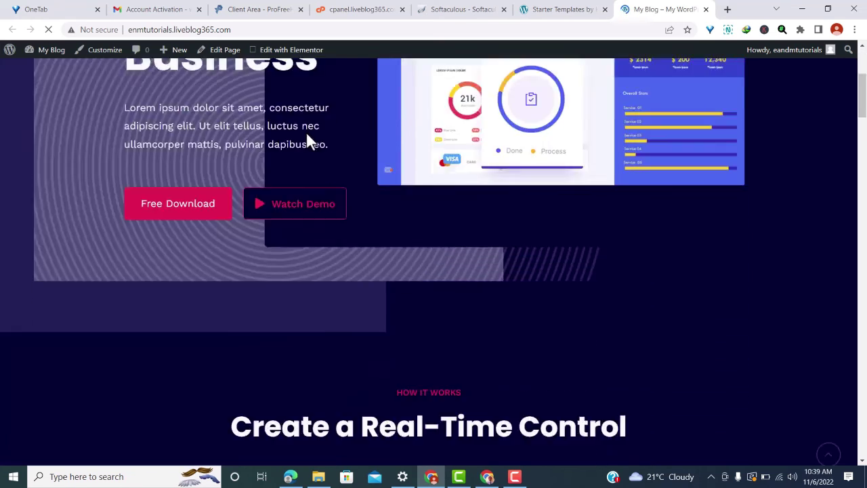
scroll(308, 138, down, 14)
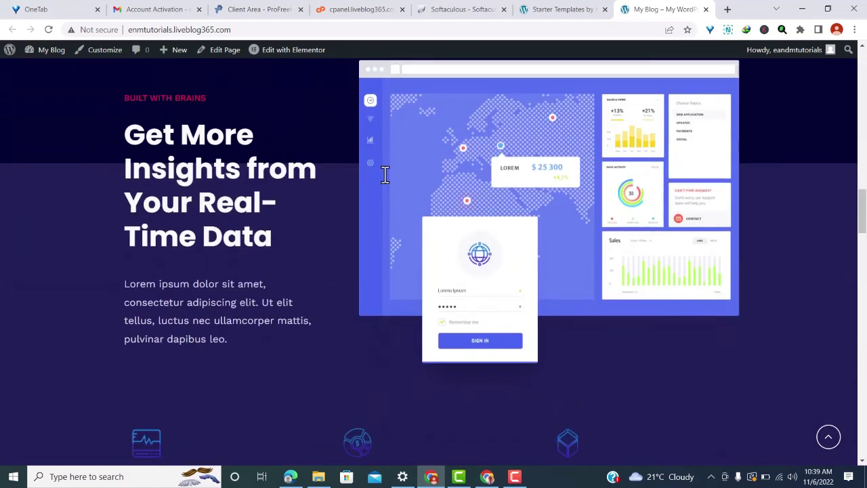
scroll(385, 175, down, 10)
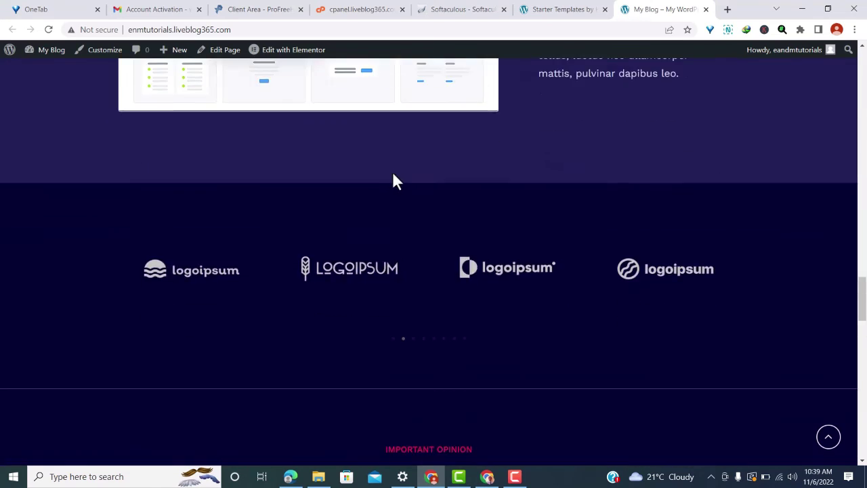
scroll(393, 177, down, 6)
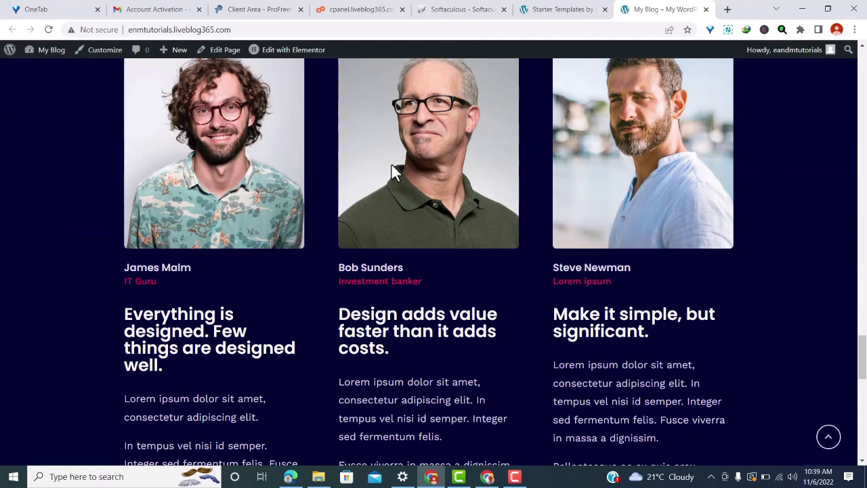